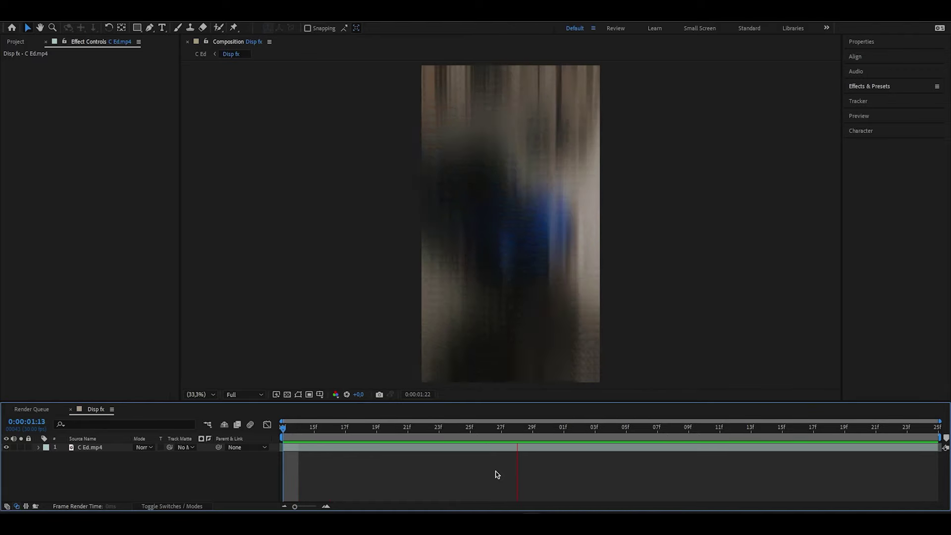
- Split the C Ed.mp4 layer at 0:00:01:28 and again at 0:00:02:09, selecting the right-hand piece
drag(388, 444, 581, 462)
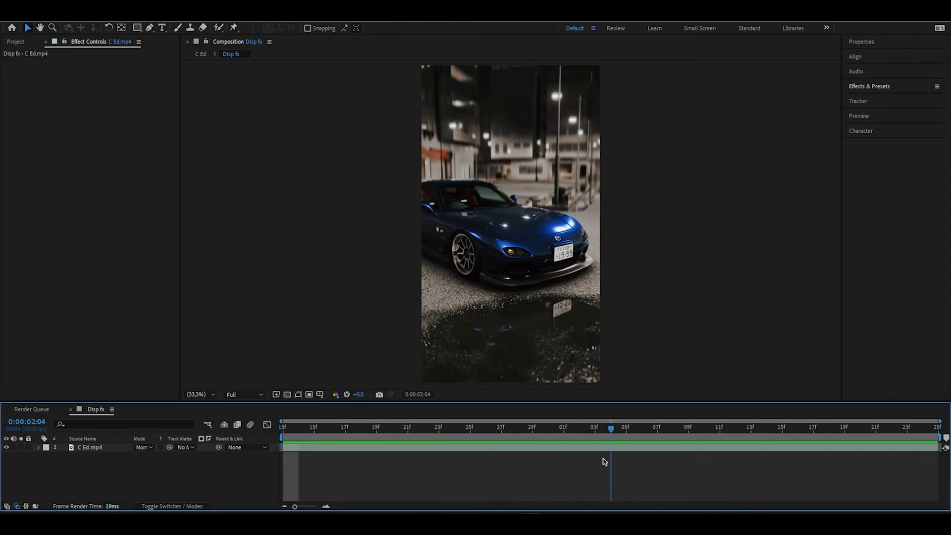
mouse_move(523, 462)
mouse_down()
mouse_move(515, 431)
mouse_move(707, 439)
mouse_move(562, 448)
mouse_move(934, 483)
mouse_up()
key(ctrl+shift+d)
key(ctrl+shift+d)
key(Page_Up)
click(883, 451)
- Delete the right-hand piece and open the middle piece in its Layer view with the Roto Brush
key(Delete)
click(554, 449)
double_click(554, 450)
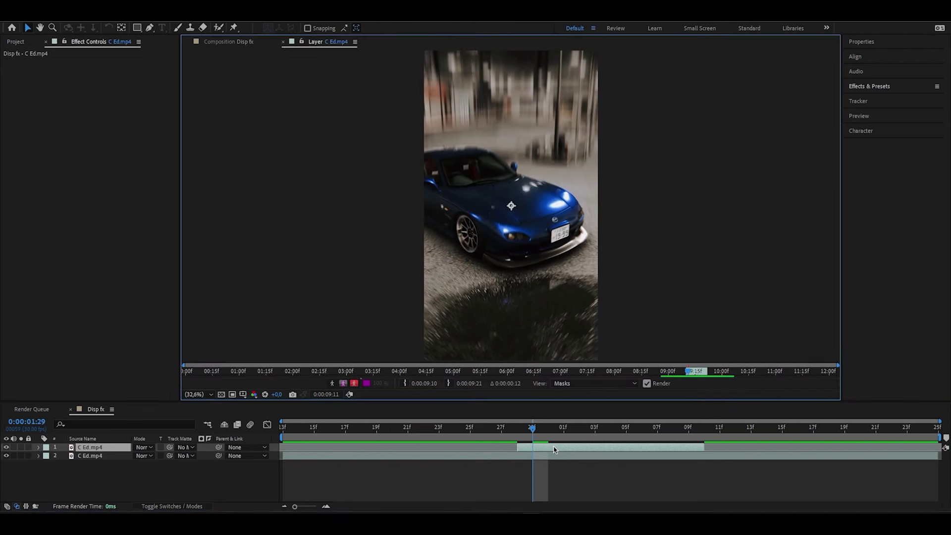
click(218, 27)
key(Page_Up)
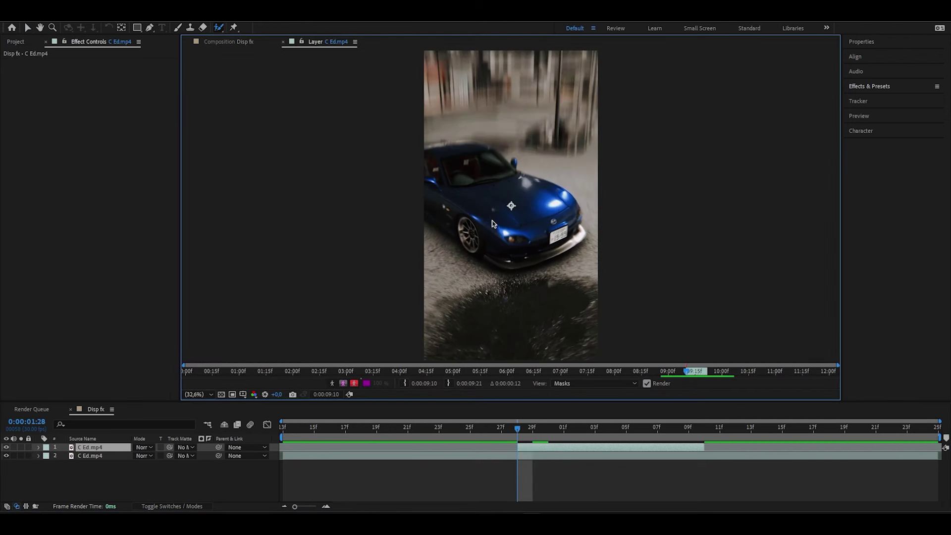
- Paint the blue car in and the ground out, then propagate the matte forward
mouse_move(436, 205)
mouse_down()
mouse_move(522, 253)
mouse_move(549, 246)
mouse_move(456, 147)
mouse_up()
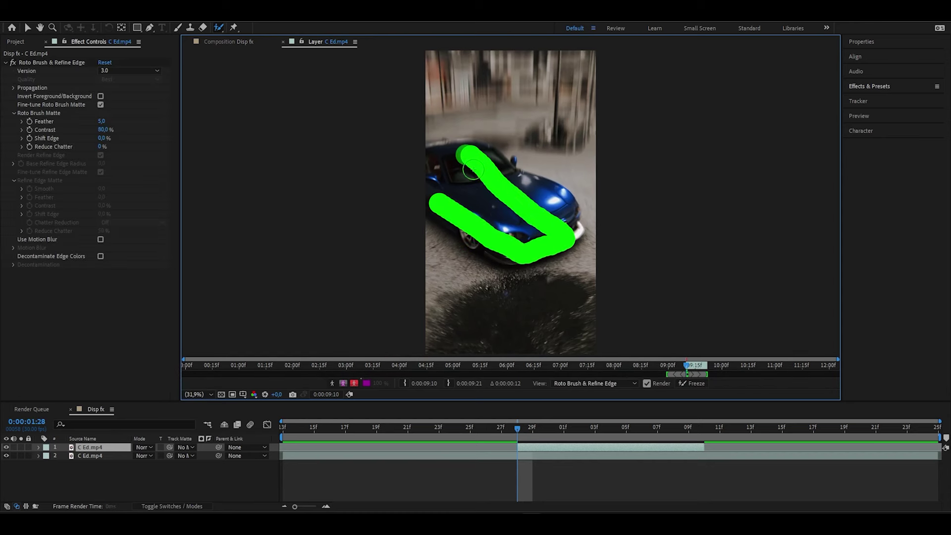
scroll(516, 248, up, 4)
drag(486, 269, 582, 215)
drag(304, 215, 441, 312)
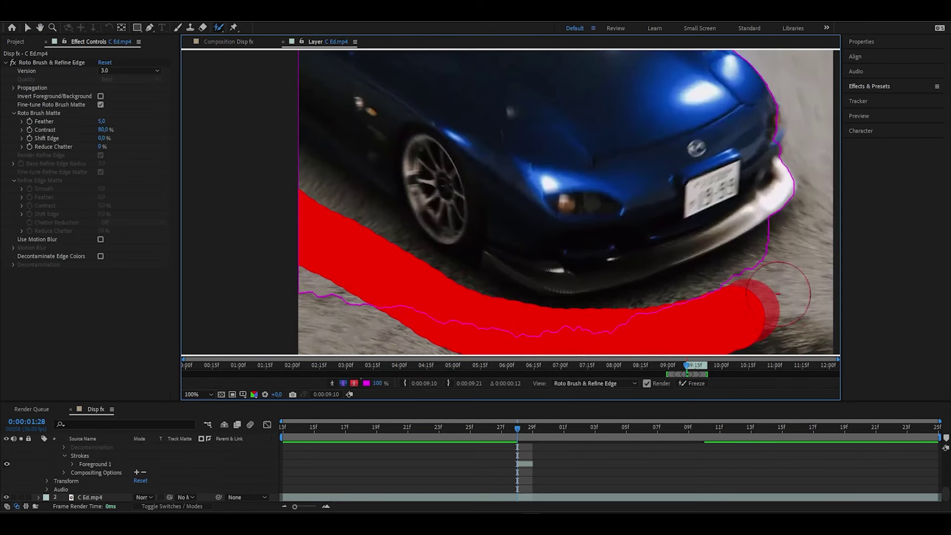
drag(442, 312, 814, 270)
drag(357, 208, 303, 144)
drag(424, 213, 468, 232)
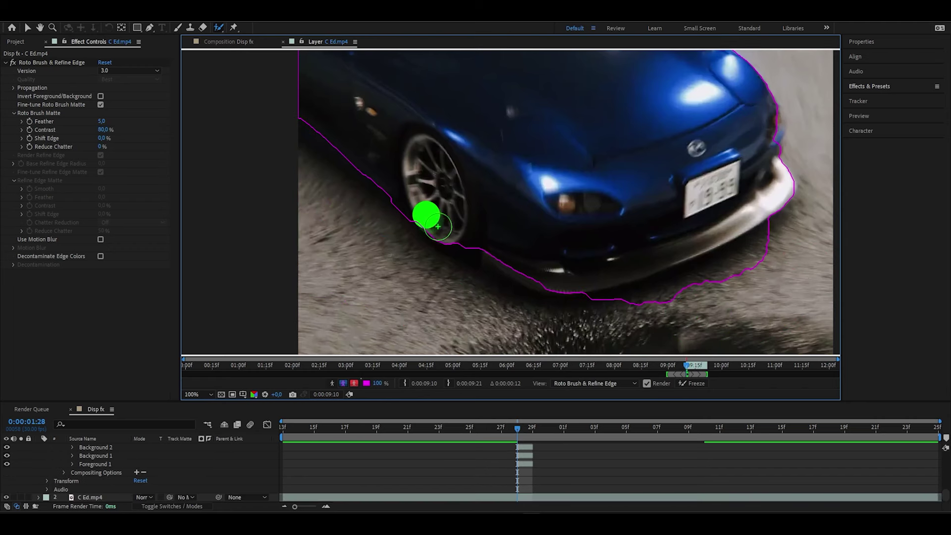
drag(534, 250, 414, 250)
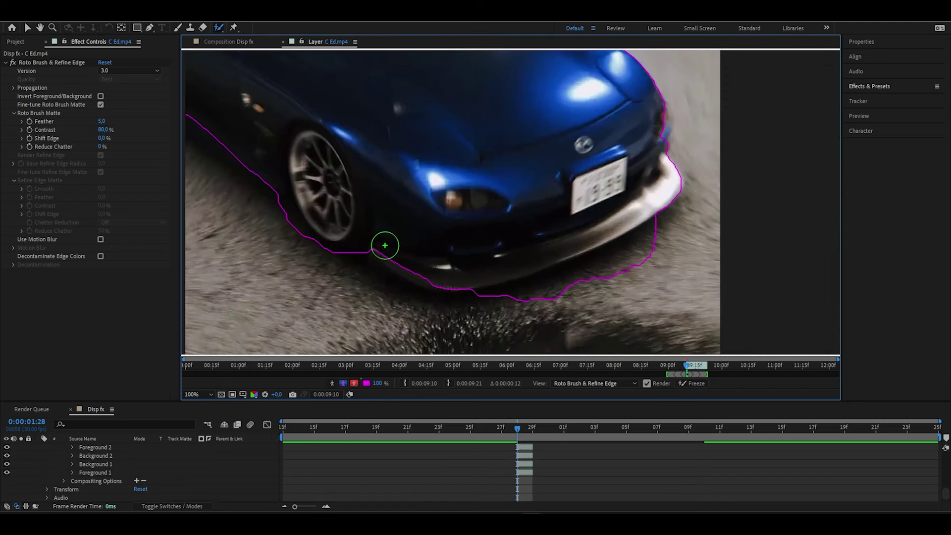
key(comma)
key(comma)
key(space)
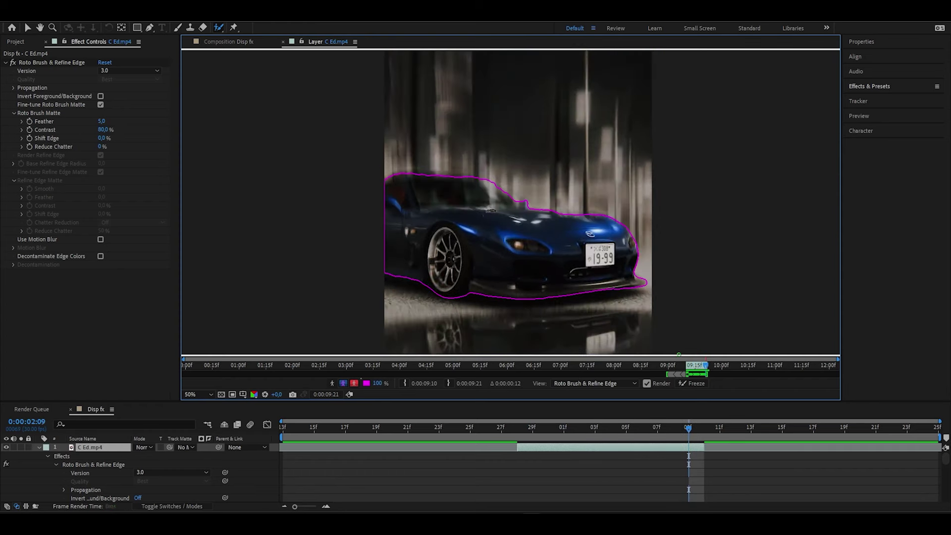
- Freeze the car matte and, while soloed, set Feather 15.3 and Shift Edge -43.0%
click(692, 386)
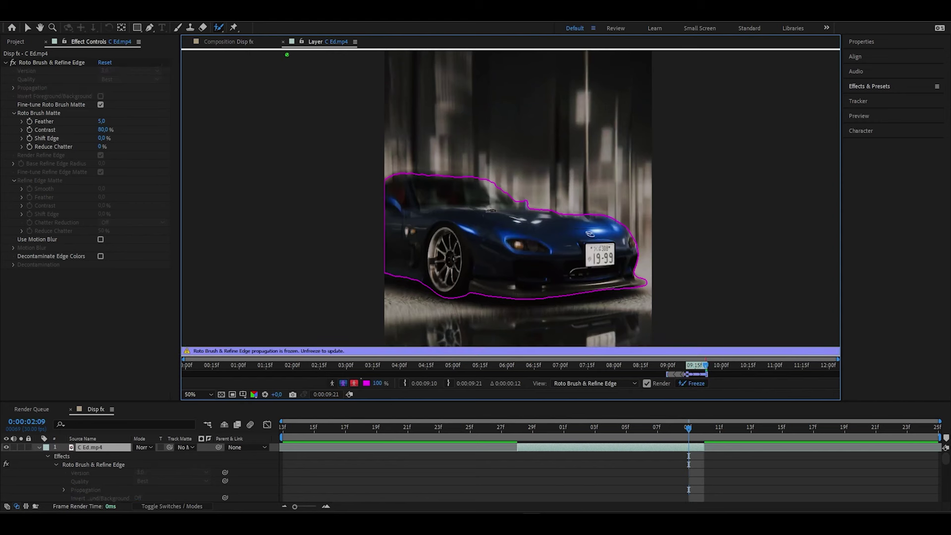
click(283, 42)
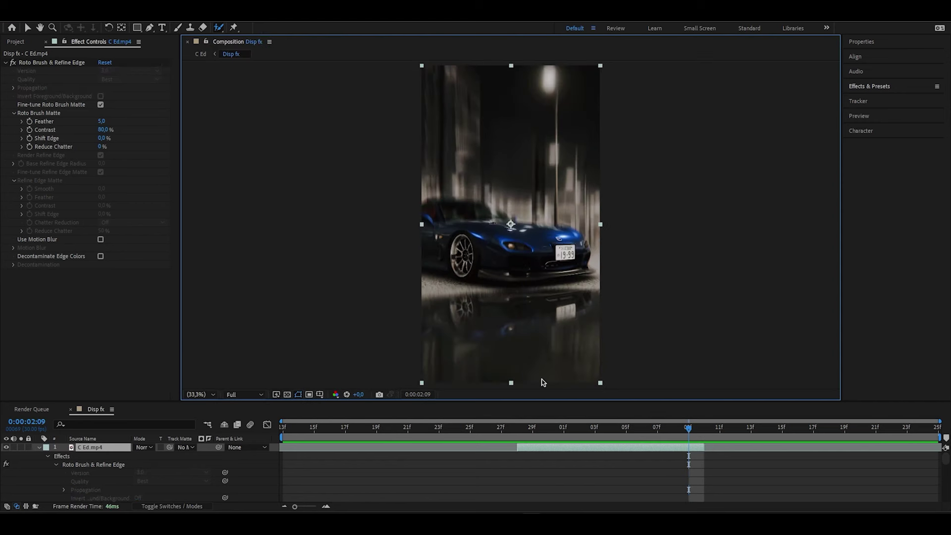
key(ctrl+d)
click(21, 448)
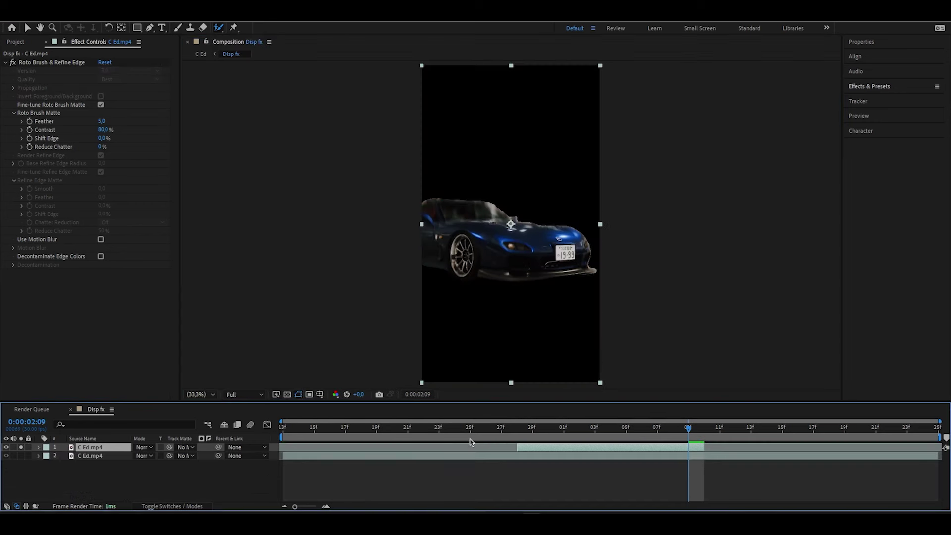
key(slash)
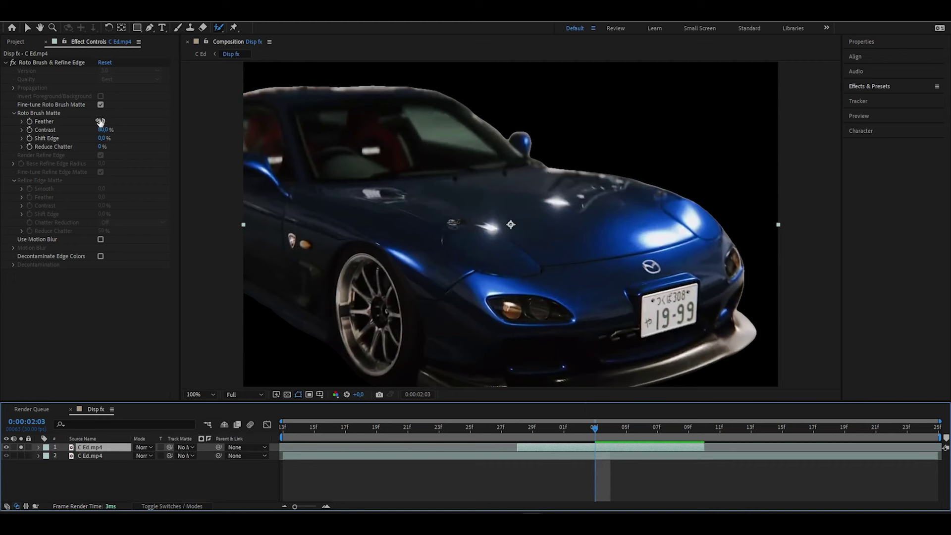
drag(101, 121, 147, 117)
drag(93, 141, 84, 146)
click(21, 448)
- Set the work area to span the middle piece and fit the viewer at 33.3%
key(i)
key(b)
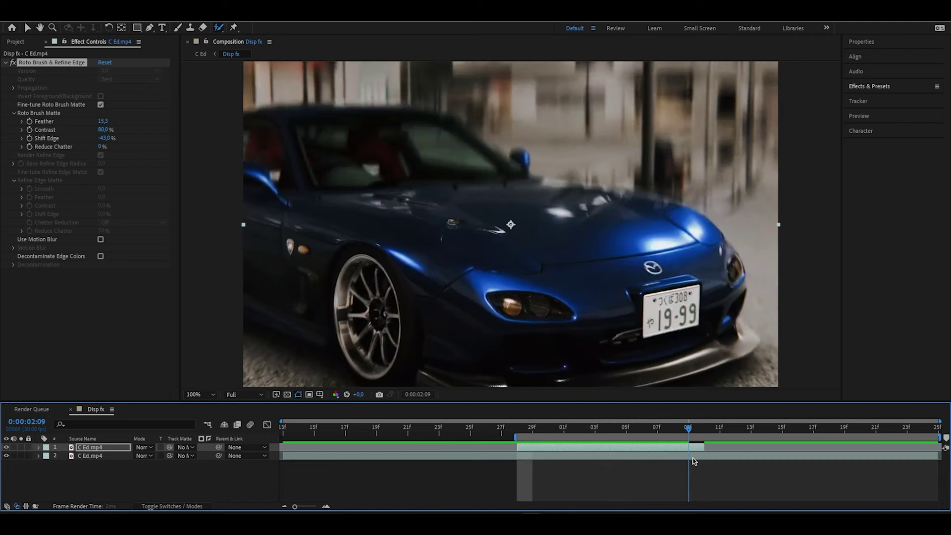
key(o)
key(n)
click(213, 395)
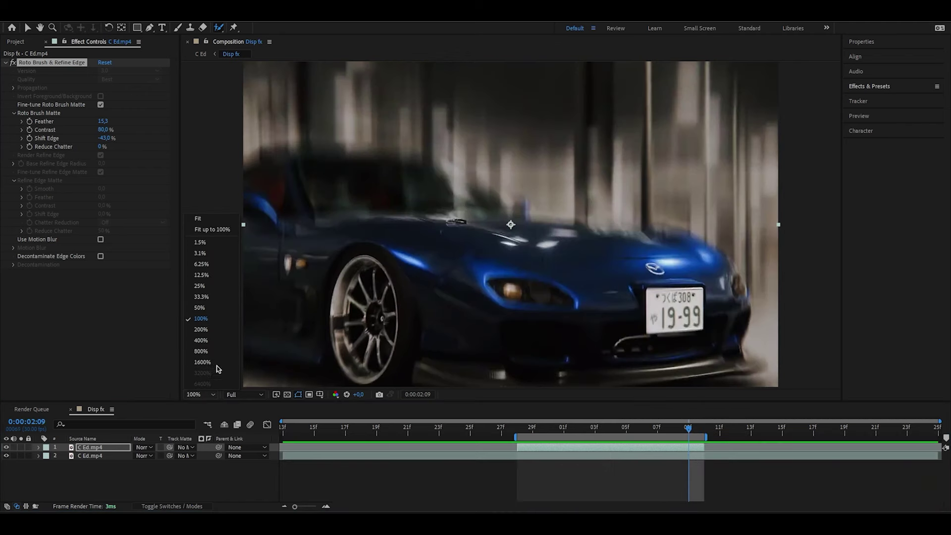
click(211, 227)
key(ctrl+space)
- Apply Displacer Pro and keyframe its Scale at 99% at 0:00:01:28
text(dis)
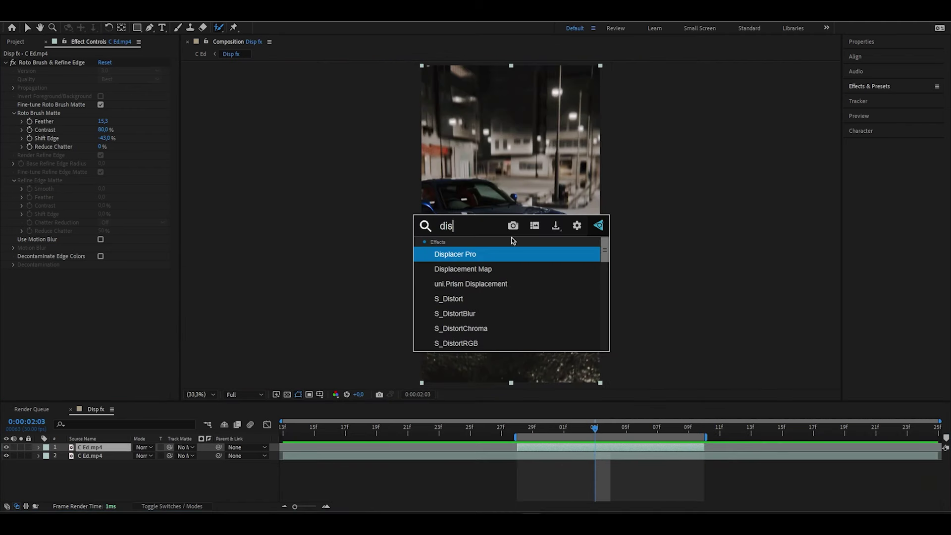
key(Return)
click(517, 429)
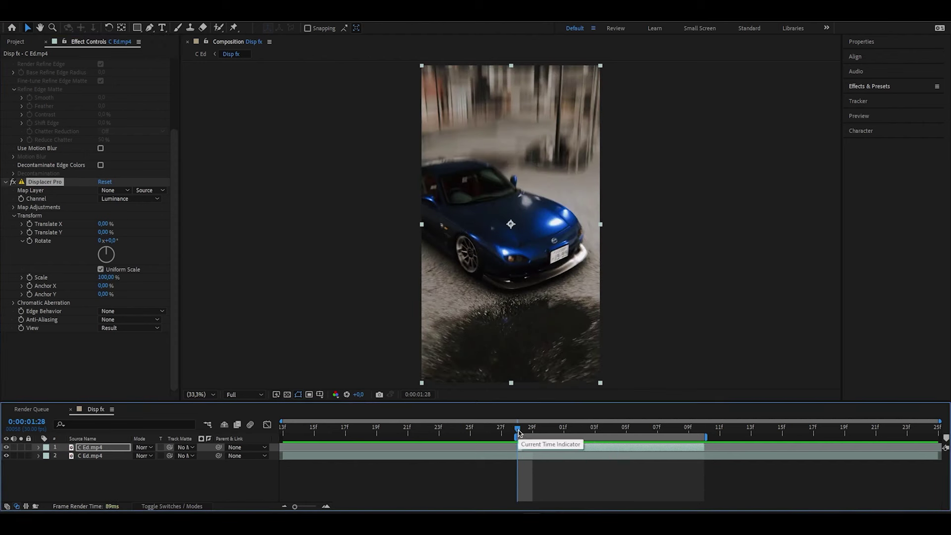
click(102, 286)
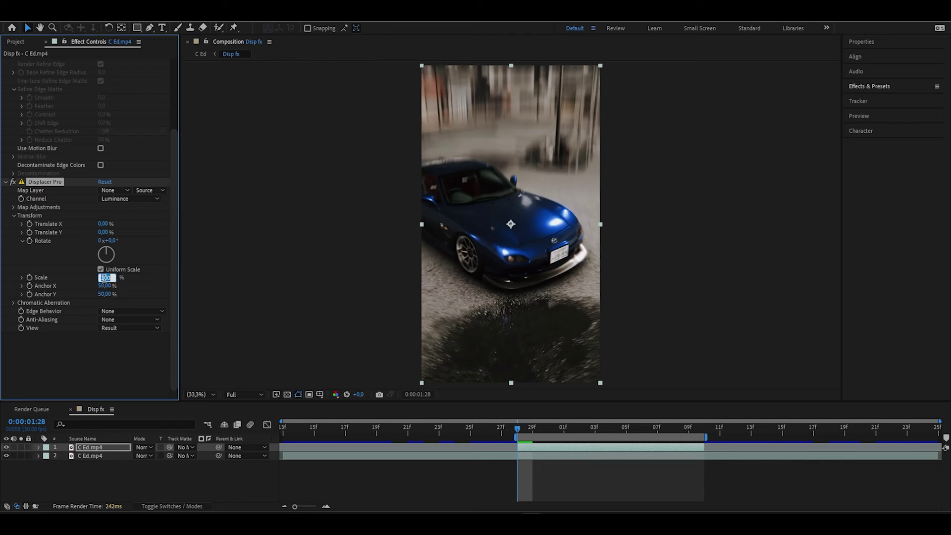
text(99)
key(Return)
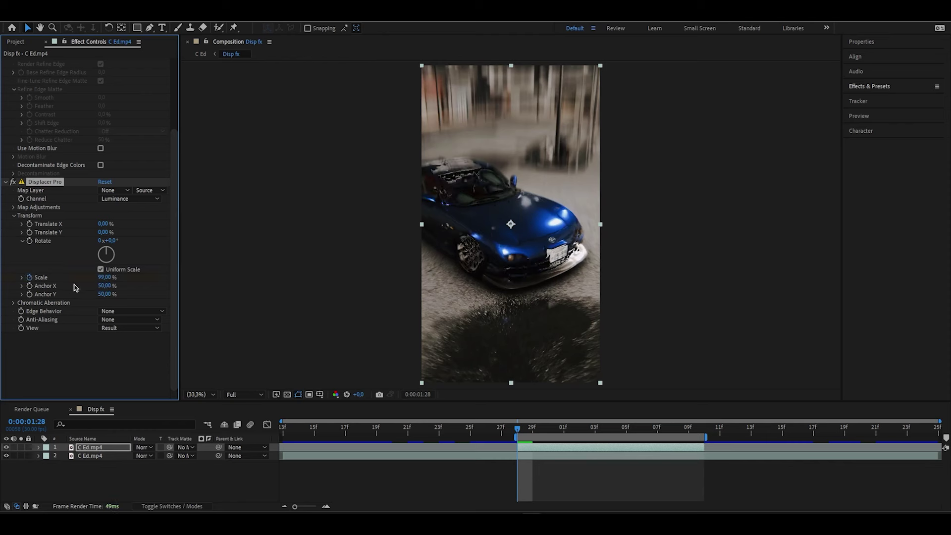
key(space)
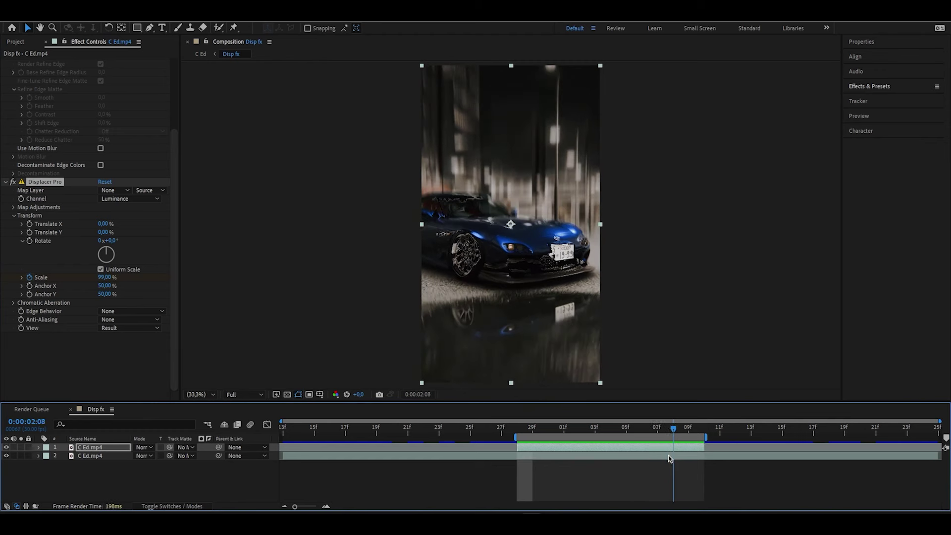
- Reset Scale to 100% at 0:00:02:07, then return the playhead to 0:00:01:28
right_click(102, 276)
click(157, 368)
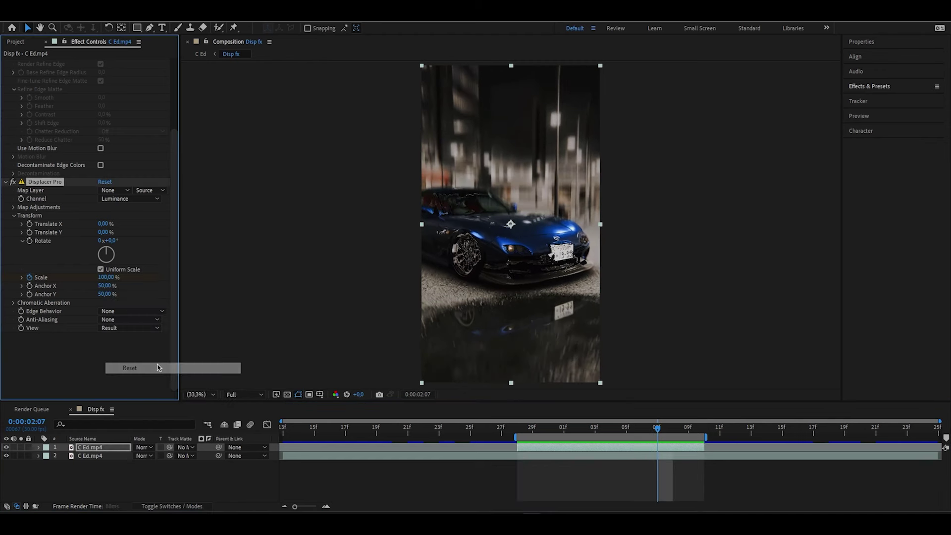
key(space)
click(517, 435)
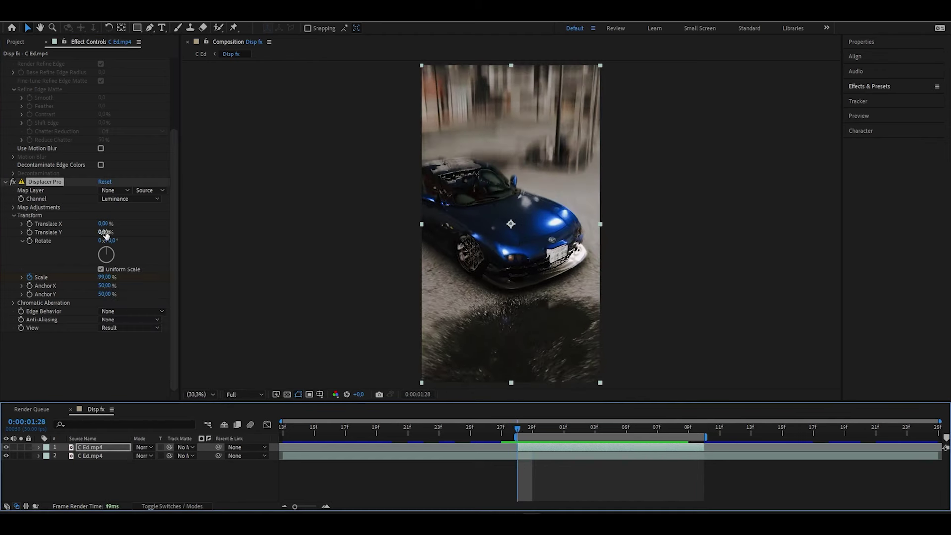
- Keyframe Translate Y at 30% at 0:00:01:28 and reset it to 0% at 0:00:02:07
drag(105, 232, 121, 233)
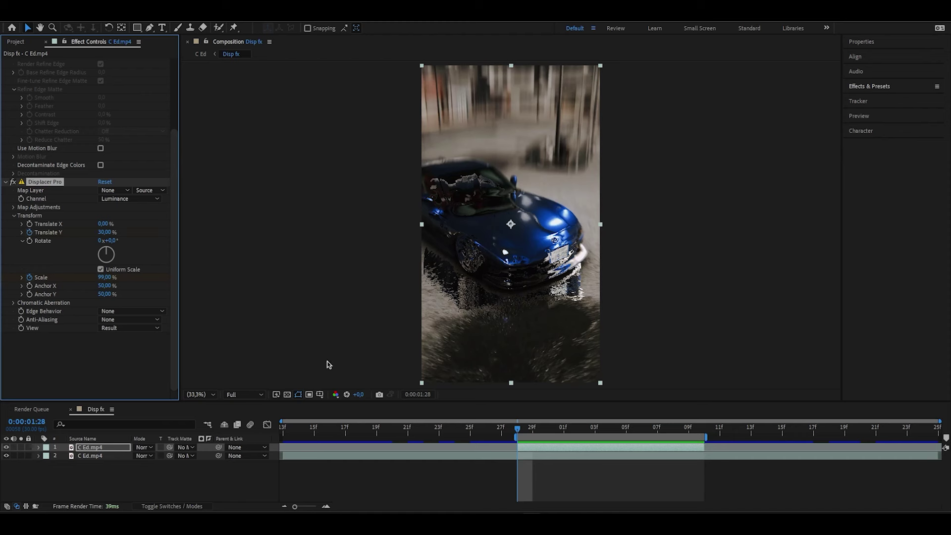
key(u)
drag(647, 432, 658, 430)
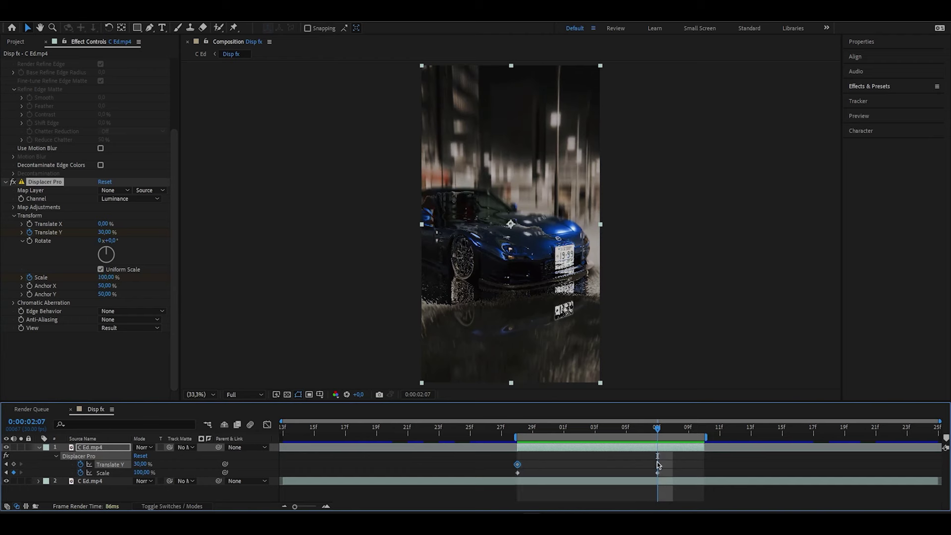
right_click(100, 232)
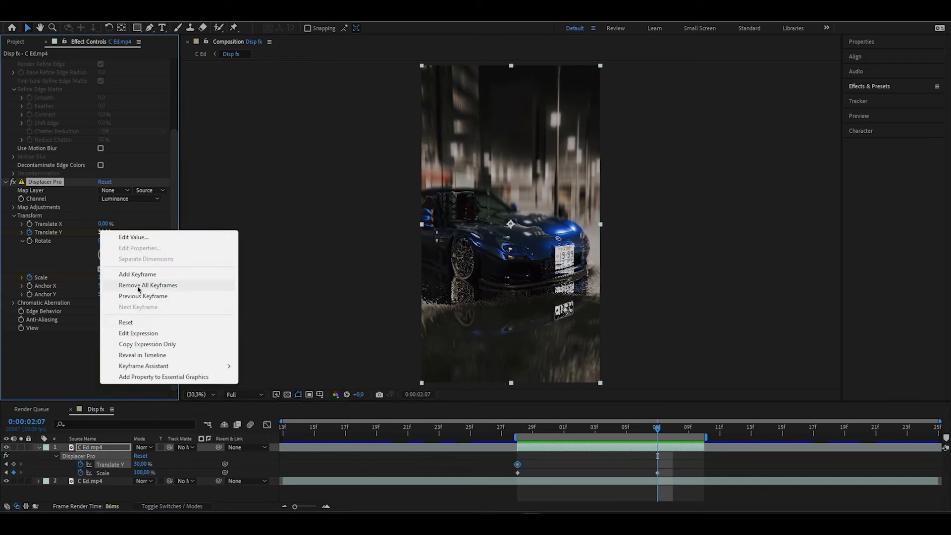
click(142, 382)
click(549, 431)
mouse_move(541, 435)
mouse_down()
mouse_move(528, 445)
mouse_move(554, 446)
mouse_up()
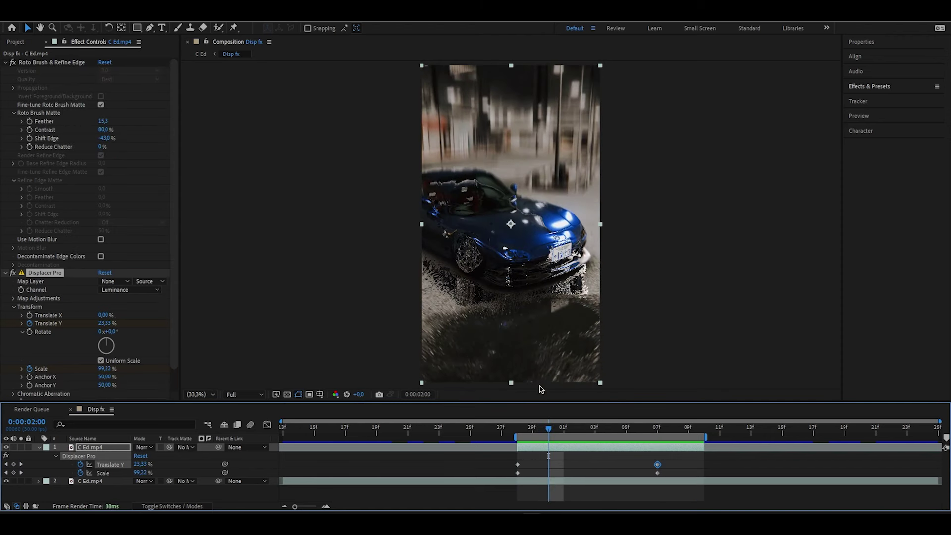
- Raise the Roto Brush Feather to 49.9 and Easy Ease the Translate Y and Scale keyframes
scroll(542, 228, up, 3)
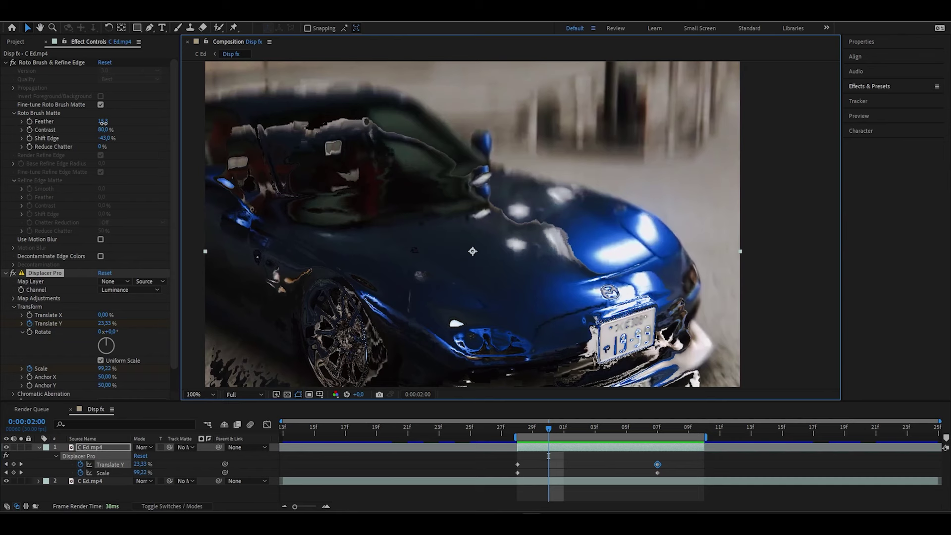
drag(103, 122, 262, 119)
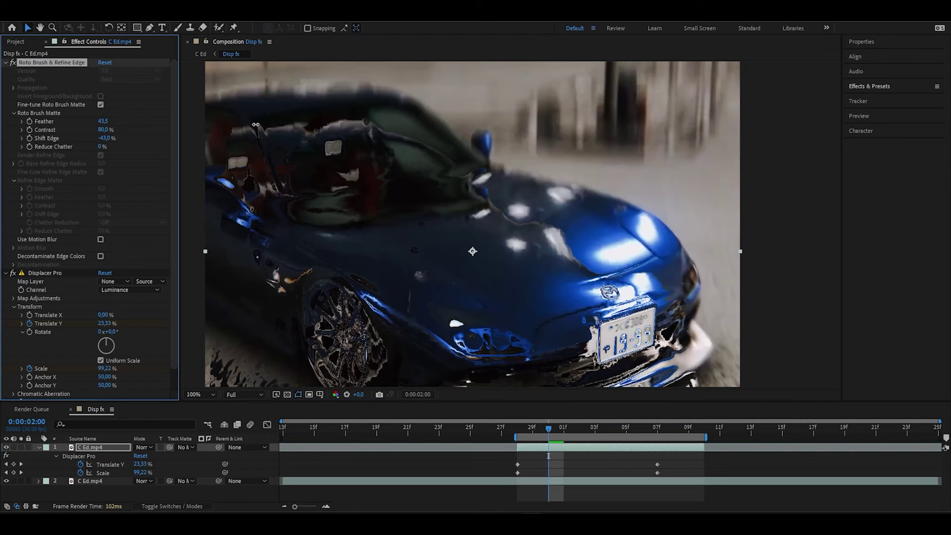
scroll(510, 228, down, 2)
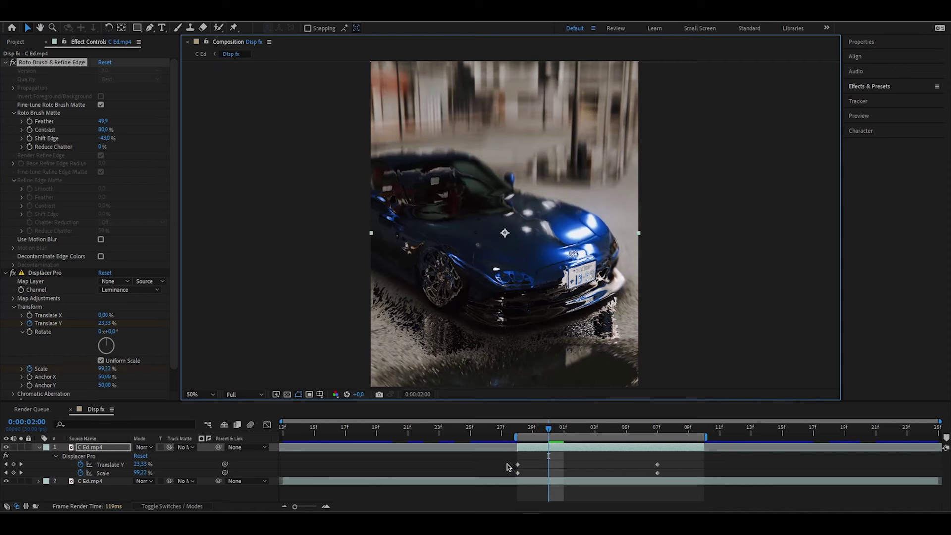
drag(507, 467, 698, 489)
key(F9)
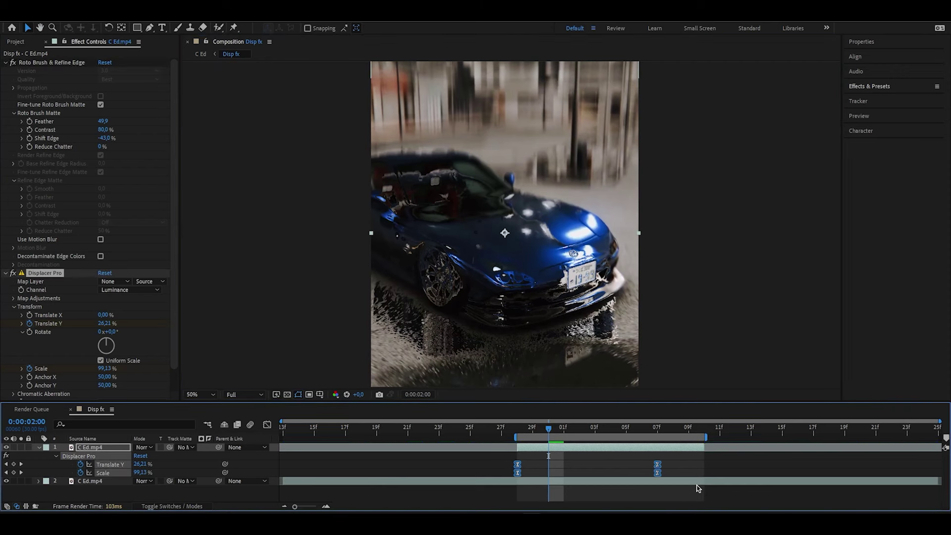
- Steepen the start of the Translate Y and Scale curves and lengthen their ease into 0:00:02:07
click(382, 464)
click(110, 464)
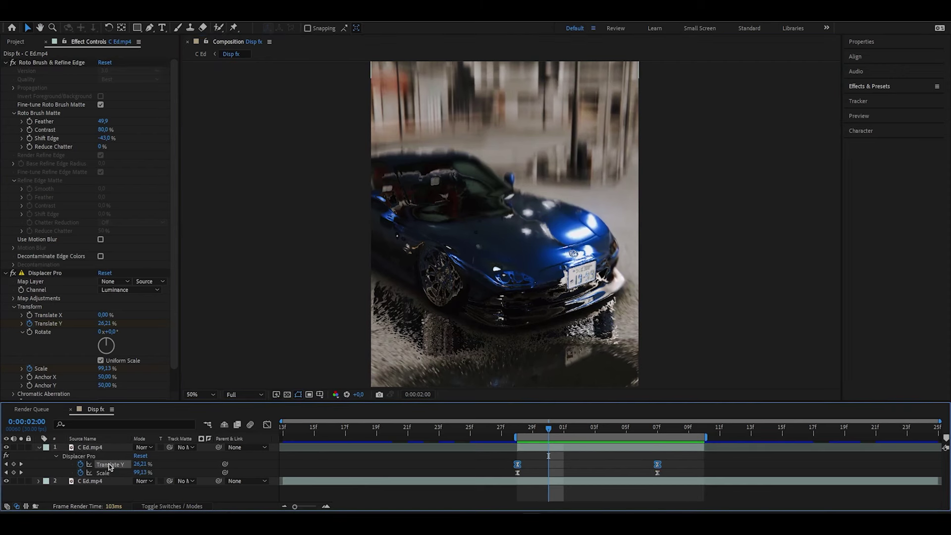
key(shift+F3)
drag(519, 453, 522, 465)
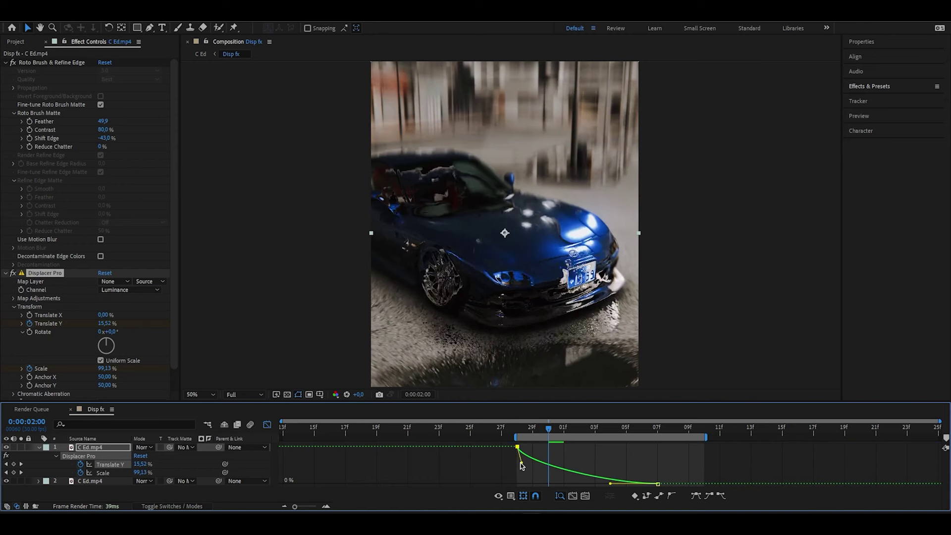
click(103, 473)
mouse_move(518, 485)
drag(564, 483, 521, 471)
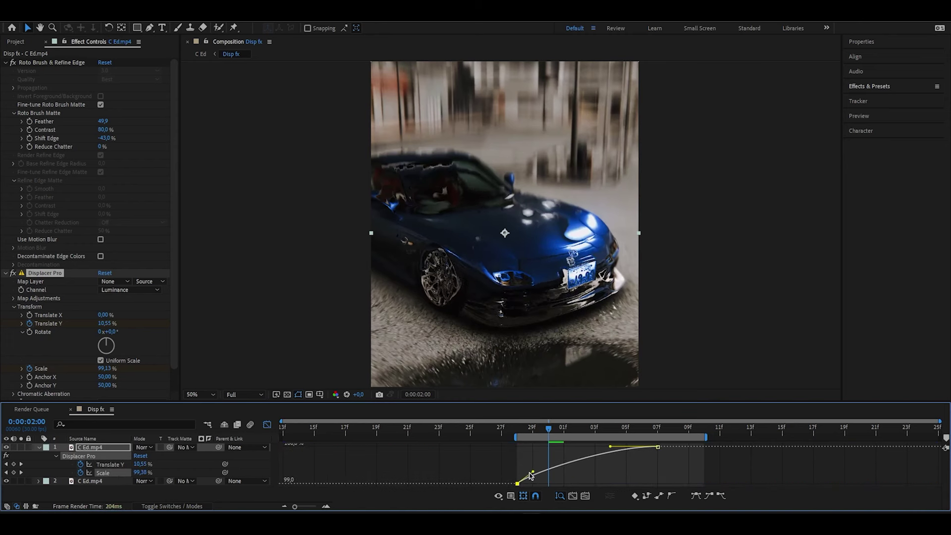
drag(610, 447, 556, 447)
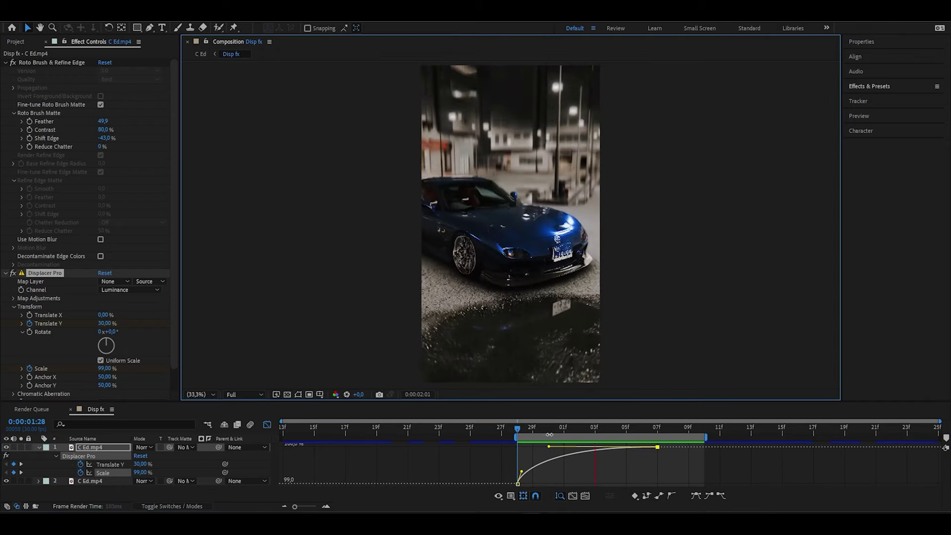
- Preview the eased transition, return to the layer bars, and duplicate the C Ed.mp4 layer
click(549, 428)
mouse_move(547, 463)
mouse_down()
mouse_move(530, 466)
mouse_move(654, 468)
mouse_up()
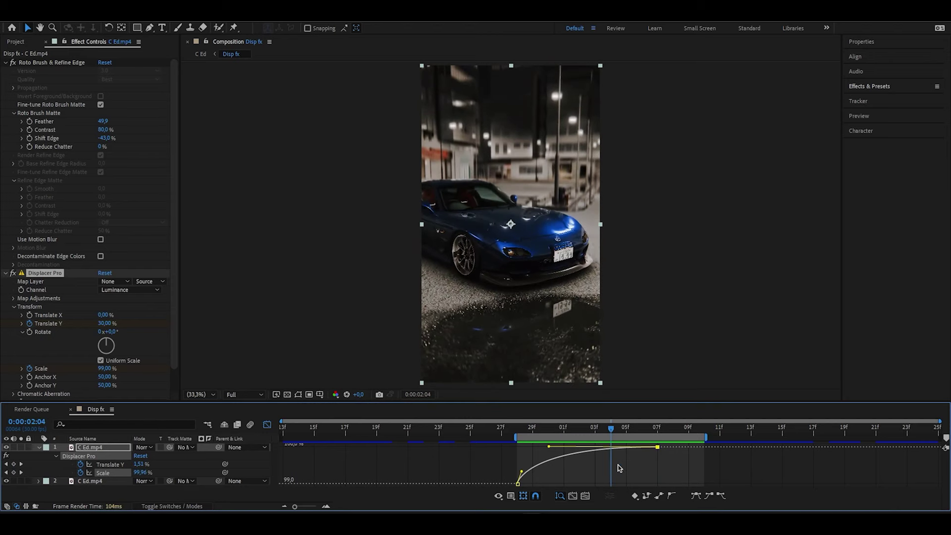
click(267, 425)
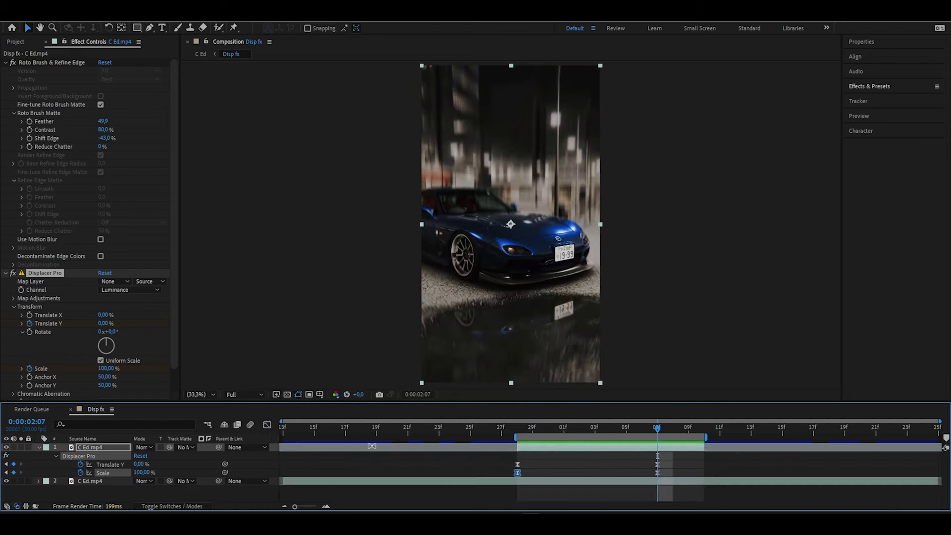
click(530, 471)
click(541, 452)
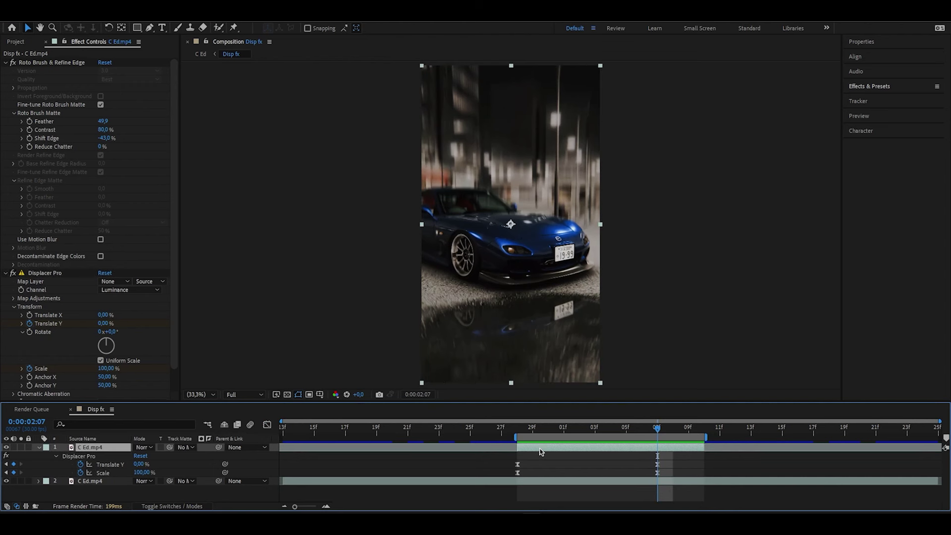
key(ctrl+d)
- Test the top copy without Roto Brush in a preview, then restore the effect
click(6, 456)
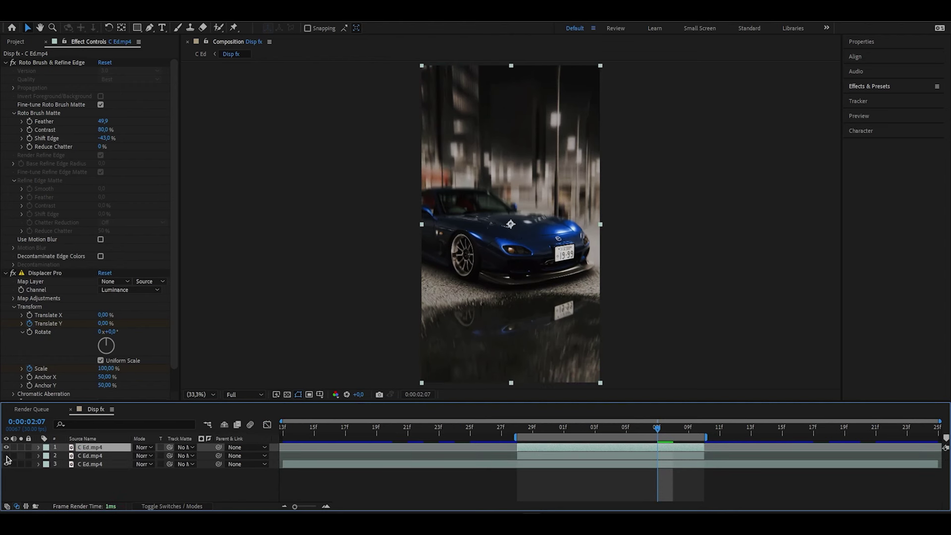
click(56, 67)
key(Delete)
drag(518, 440, 551, 441)
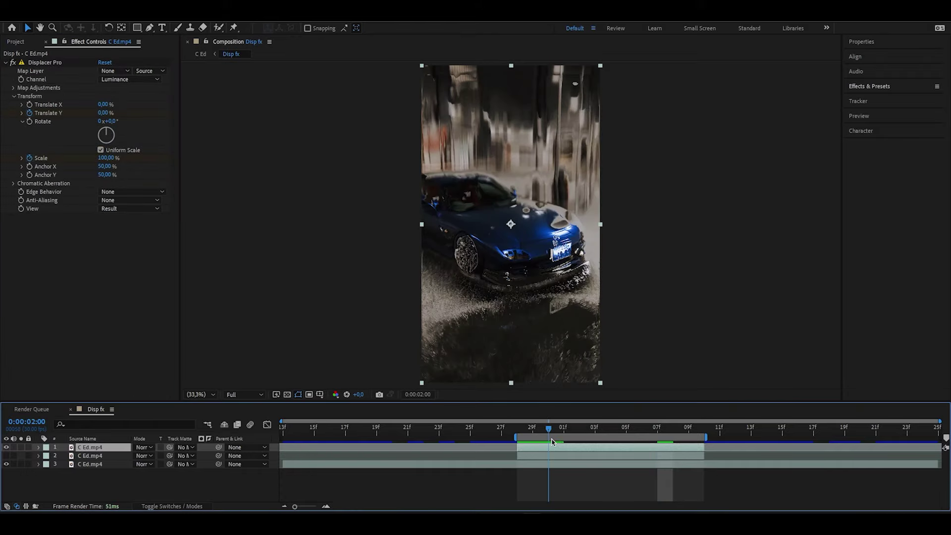
key(space)
click(519, 431)
key(space)
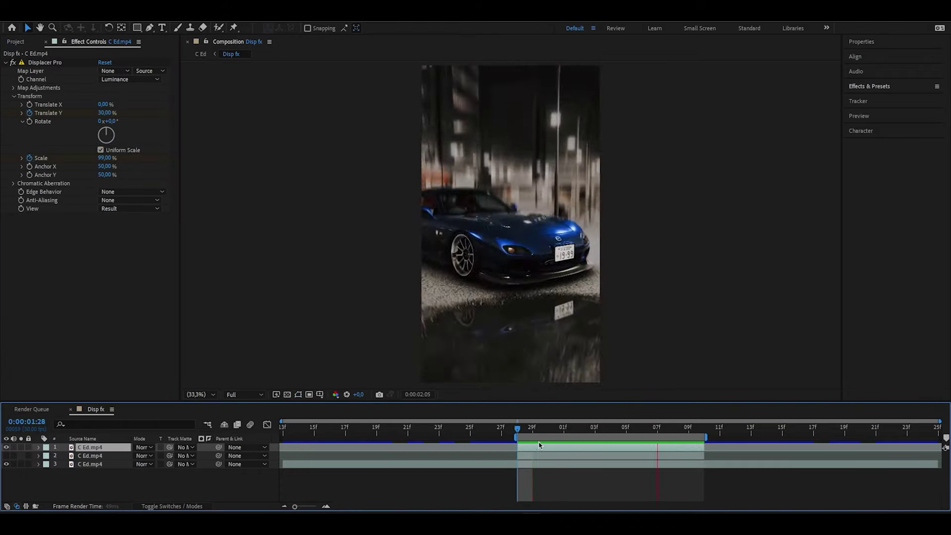
key(space)
key(ctrl+z)
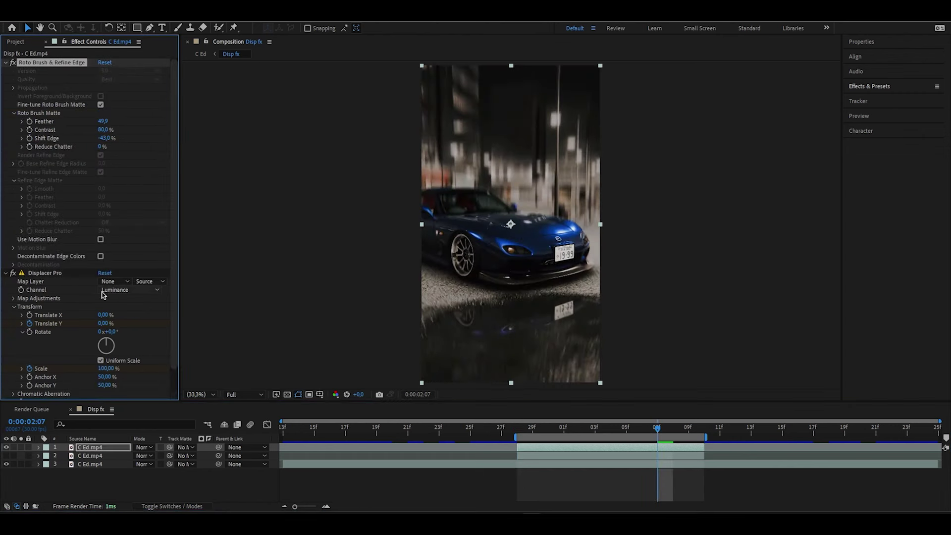
- Delete Displacer Pro from the top copy and Roto Brush & Refine Edge from the second copy
click(44, 273)
key(Delete)
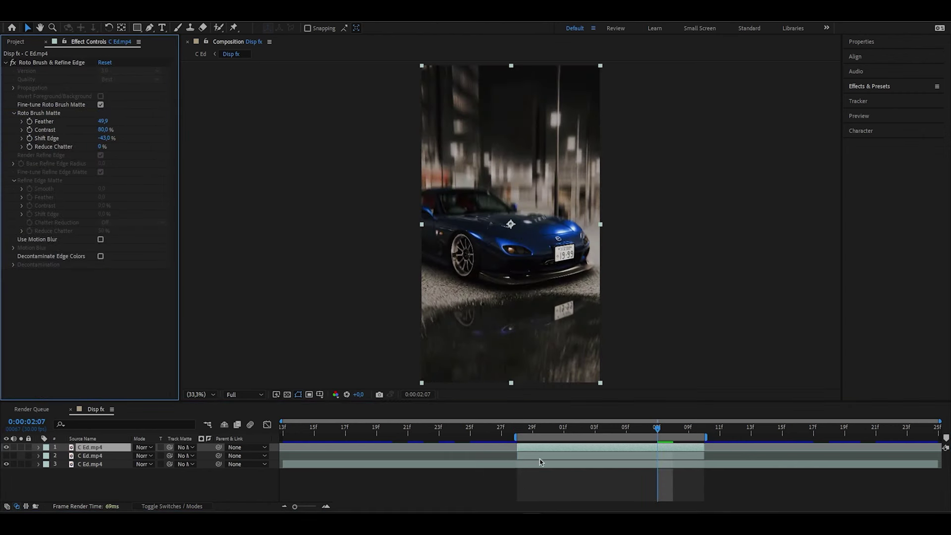
click(540, 458)
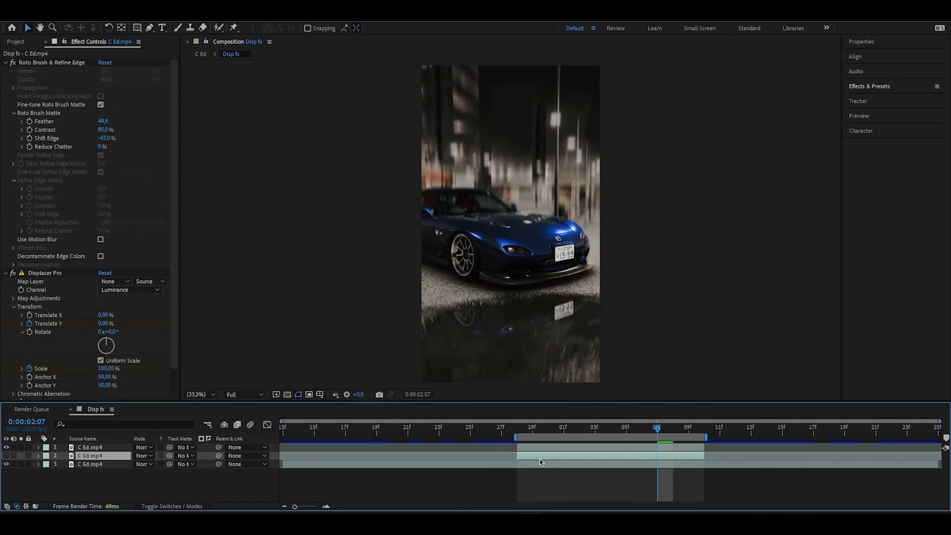
click(68, 62)
key(Delete)
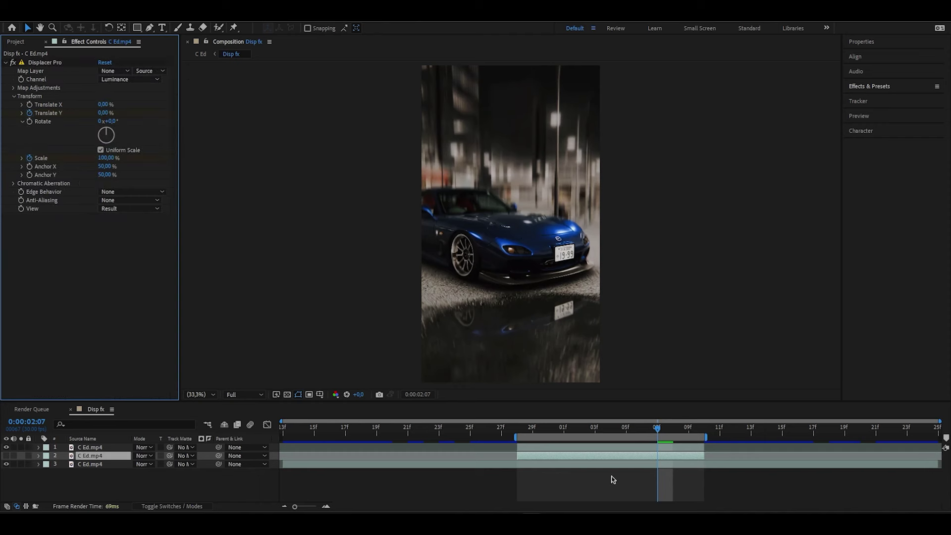
drag(570, 434, 523, 444)
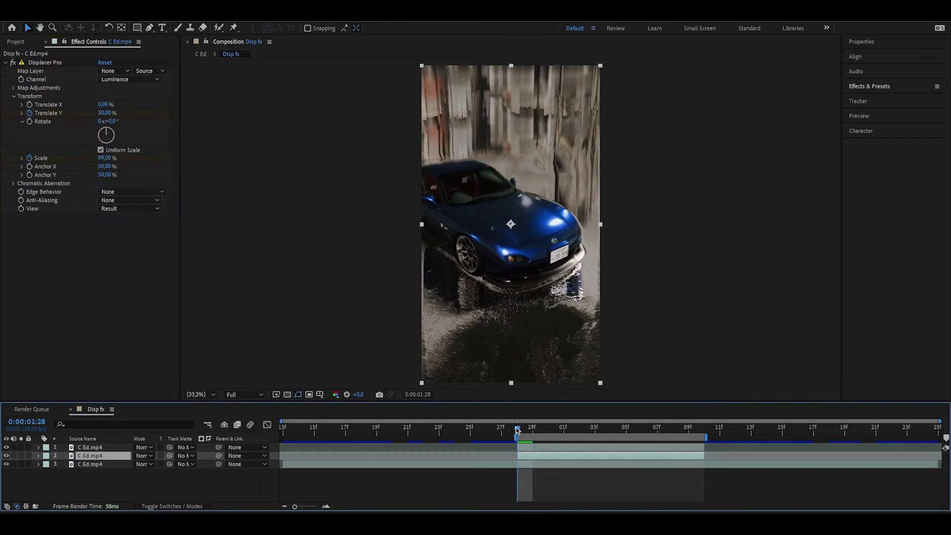
- Preview the displacement transition and extend the work area to the full Disp fx composition
drag(517, 431, 569, 450)
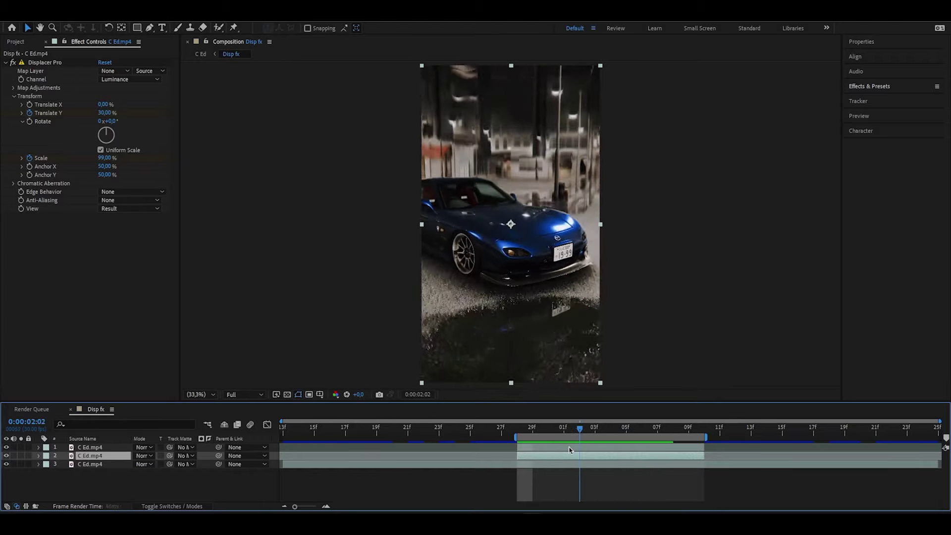
key(space)
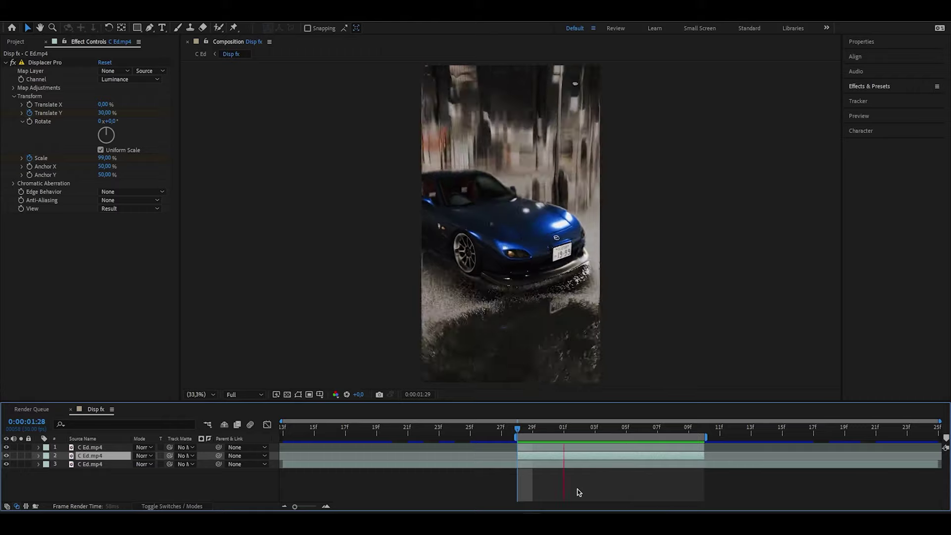
key(ctrl+alt+b)
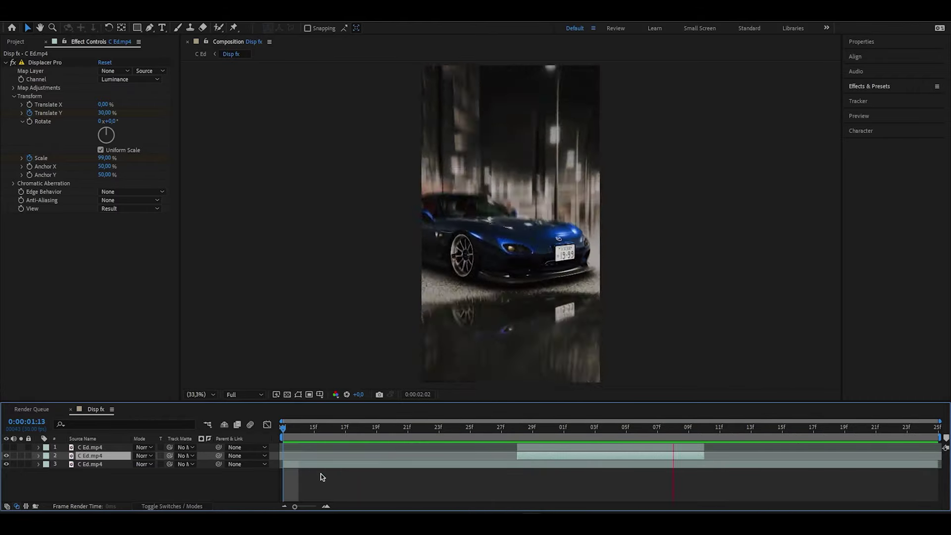
click(366, 486)
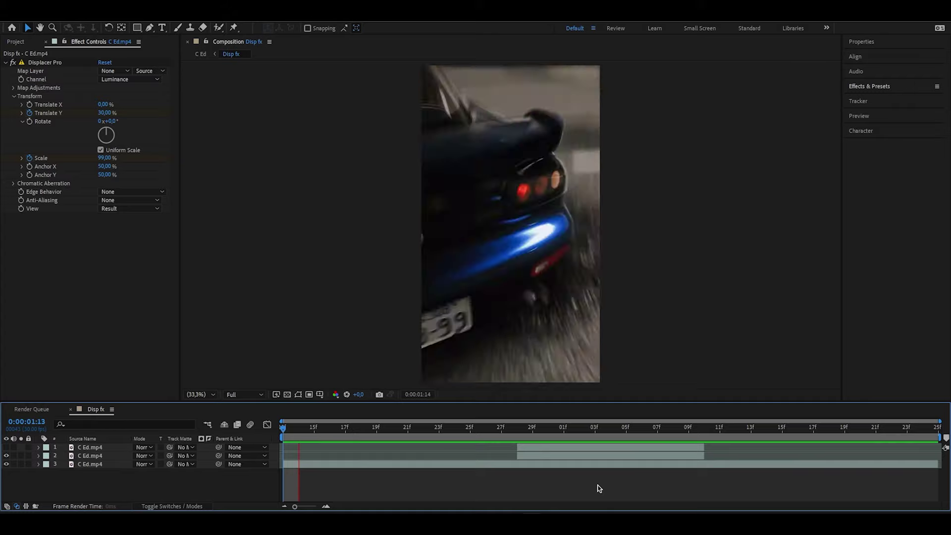